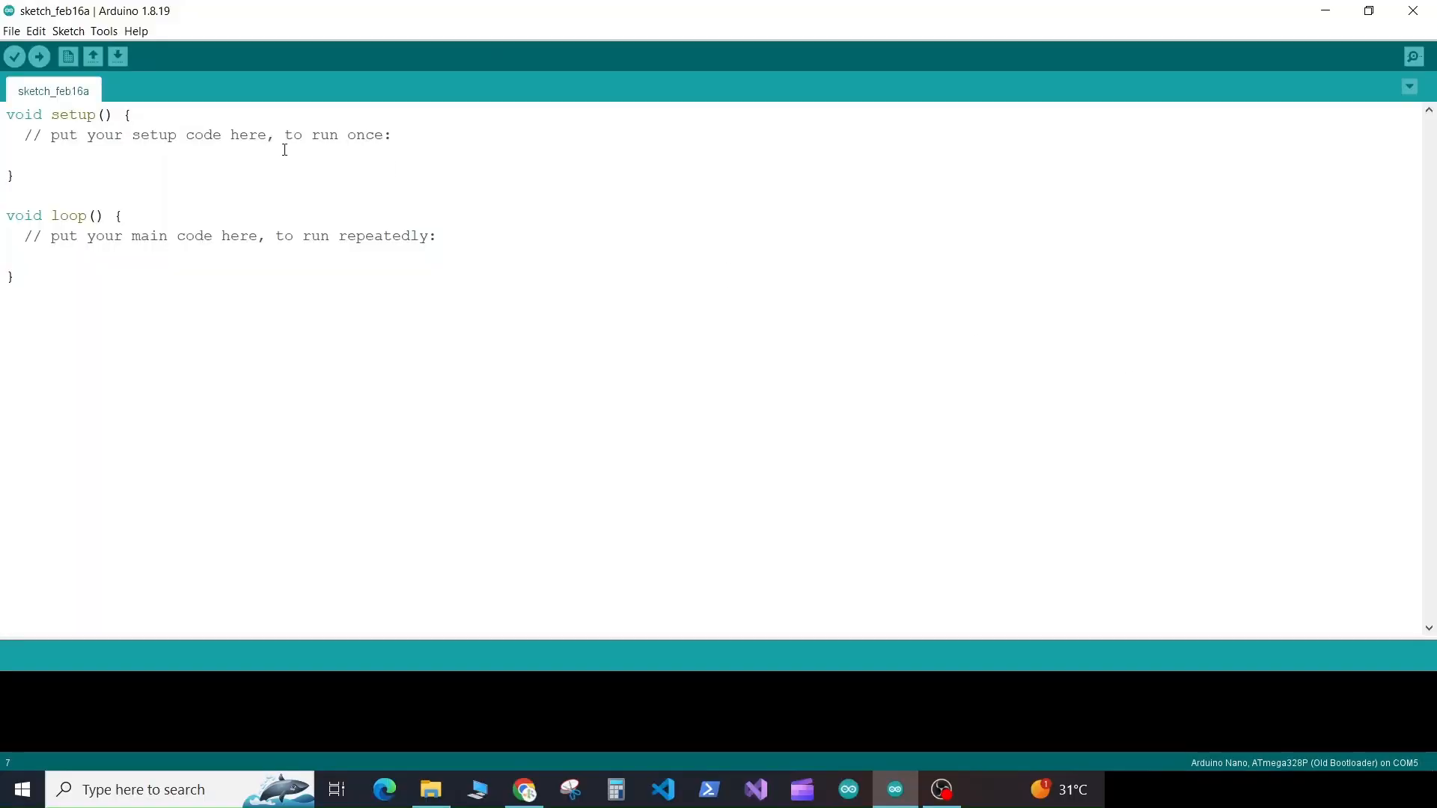
# Step: Search Google for 'wch ch340 drivers' and return from the broken WCH page to the results
pyautogui.click(104, 32)
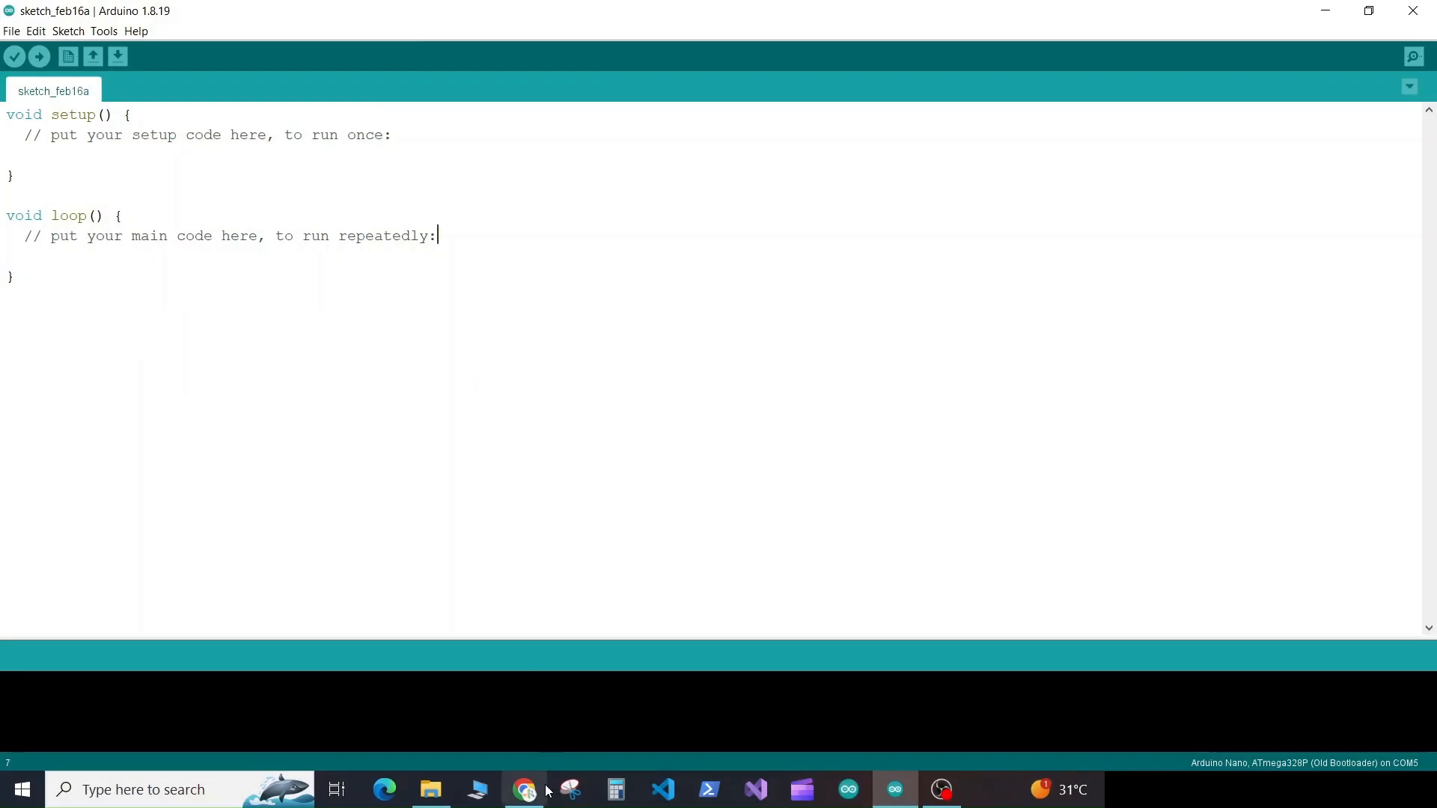
pyautogui.click(525, 789)
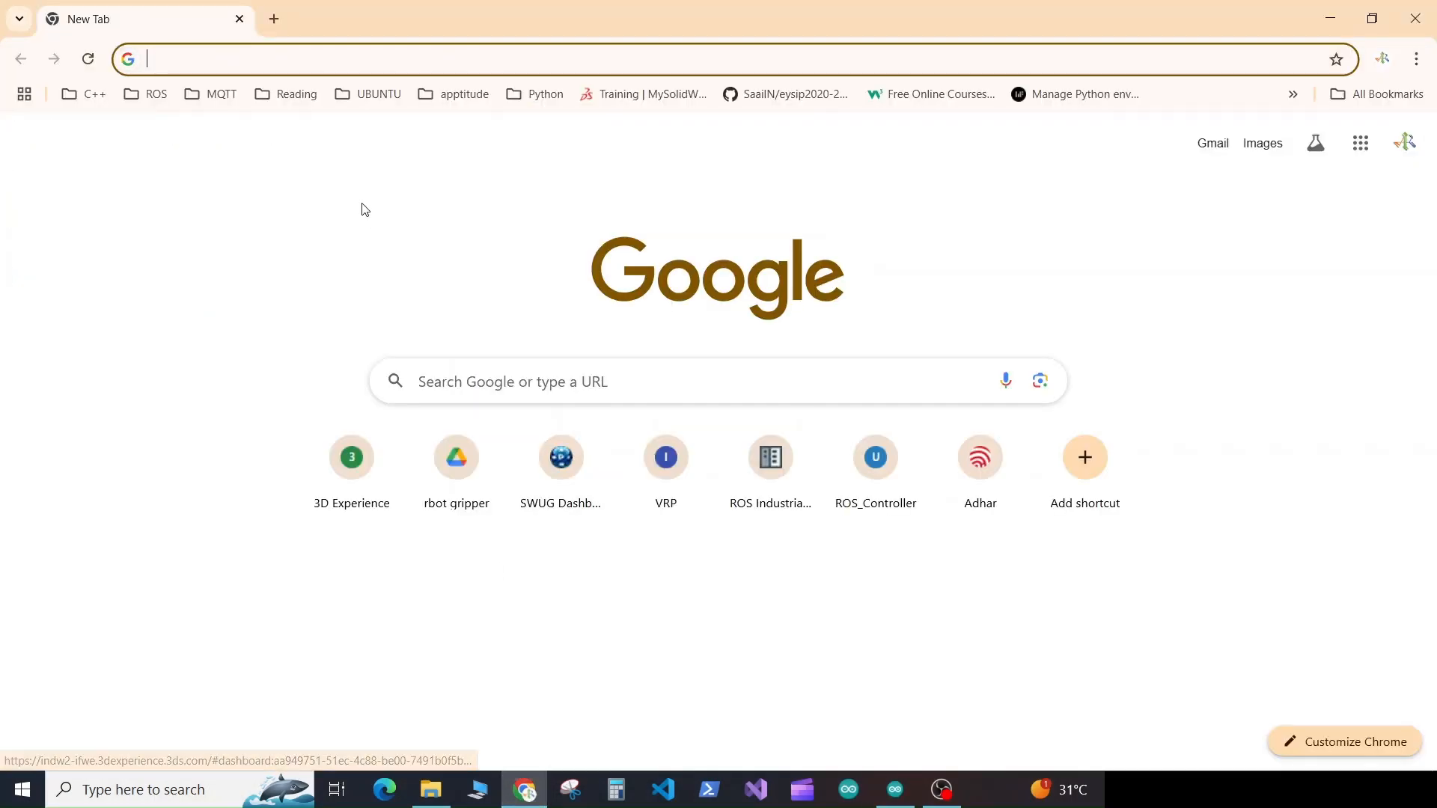
pyautogui.write('wch')
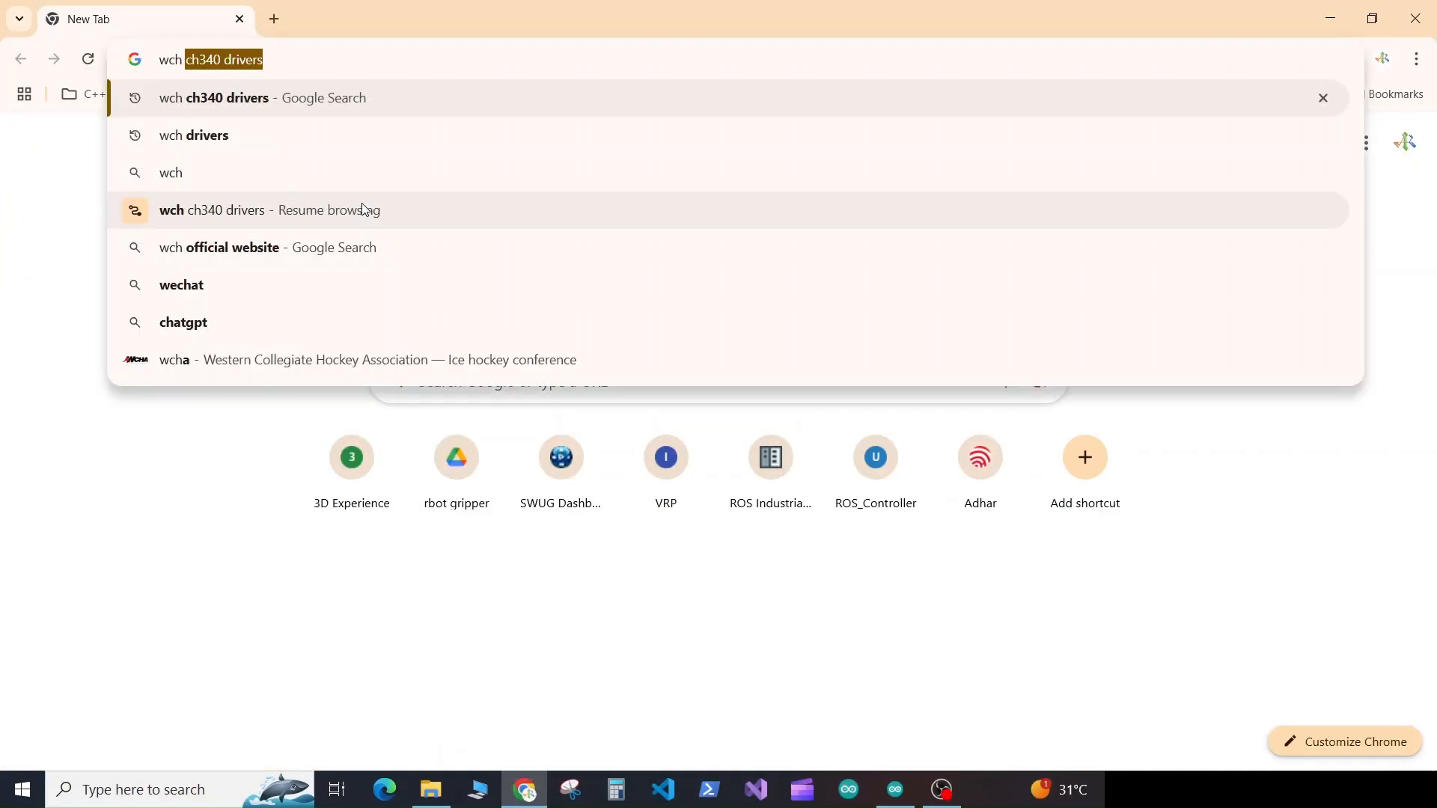
pyautogui.write(' ch340 drivers')
pyautogui.press('Return')
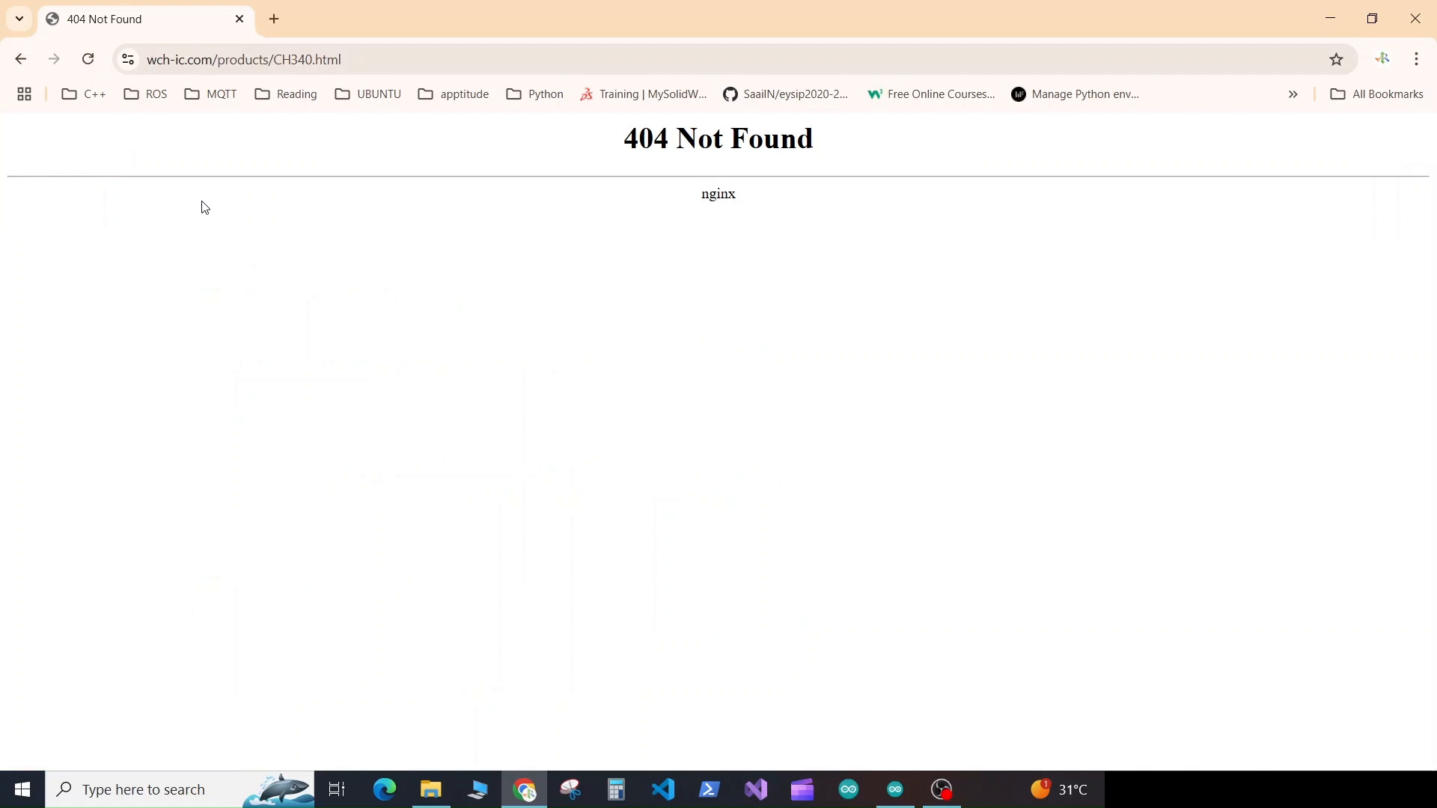
pyautogui.click(21, 58)
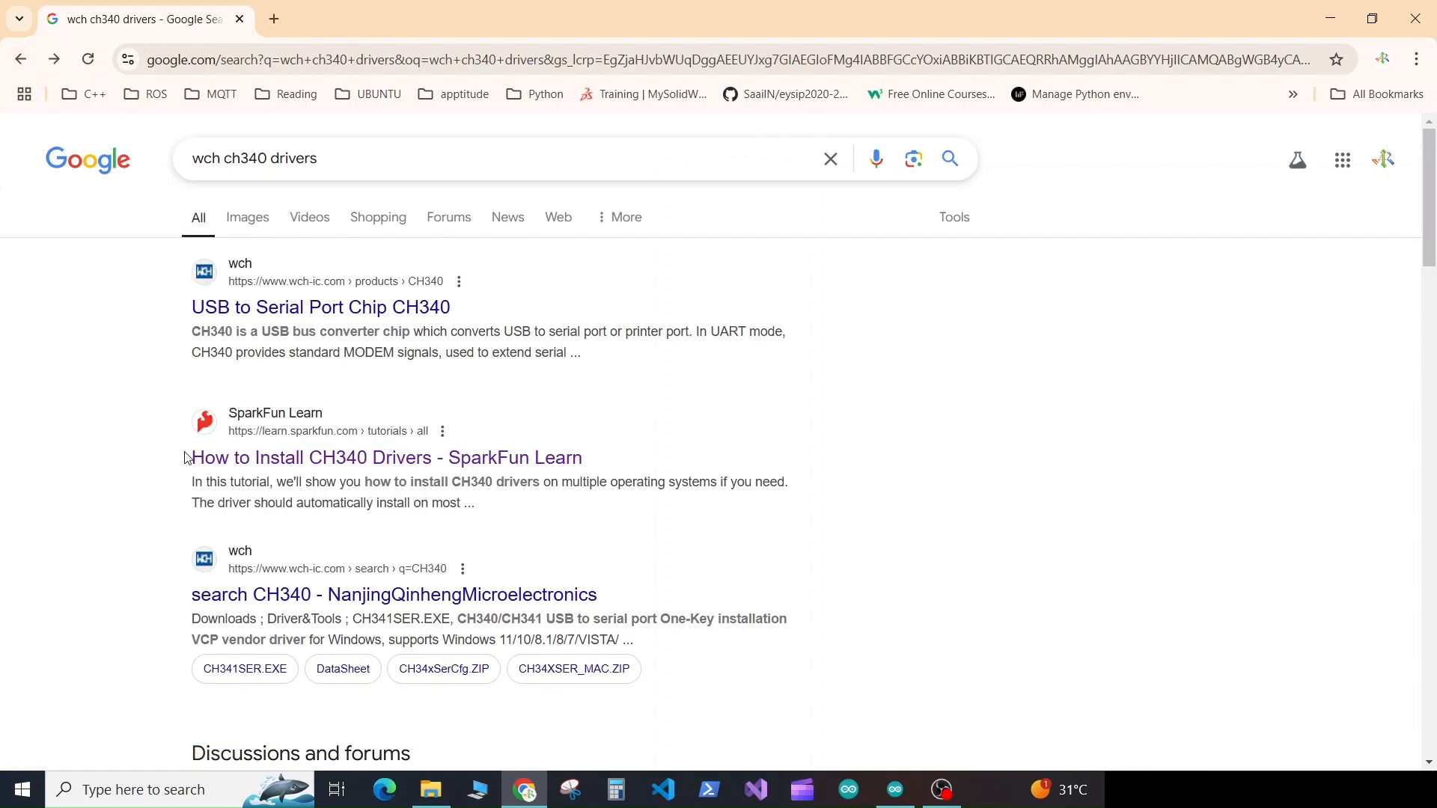
# Step: Choose the SparkFun 'How to Install CH340 Drivers' result from the search list
pyautogui.click(228, 456)
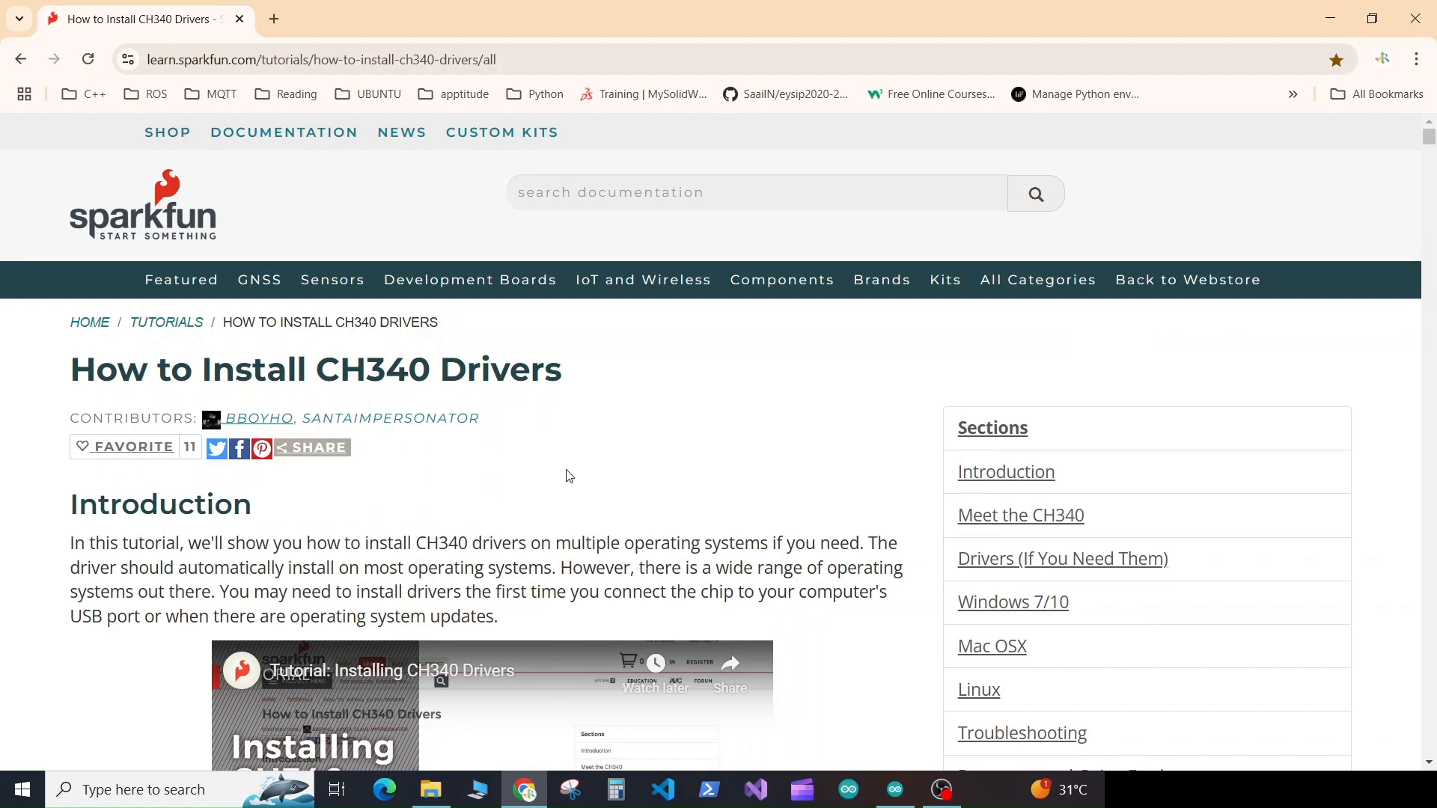
pyautogui.scroll(-5, 566, 475)
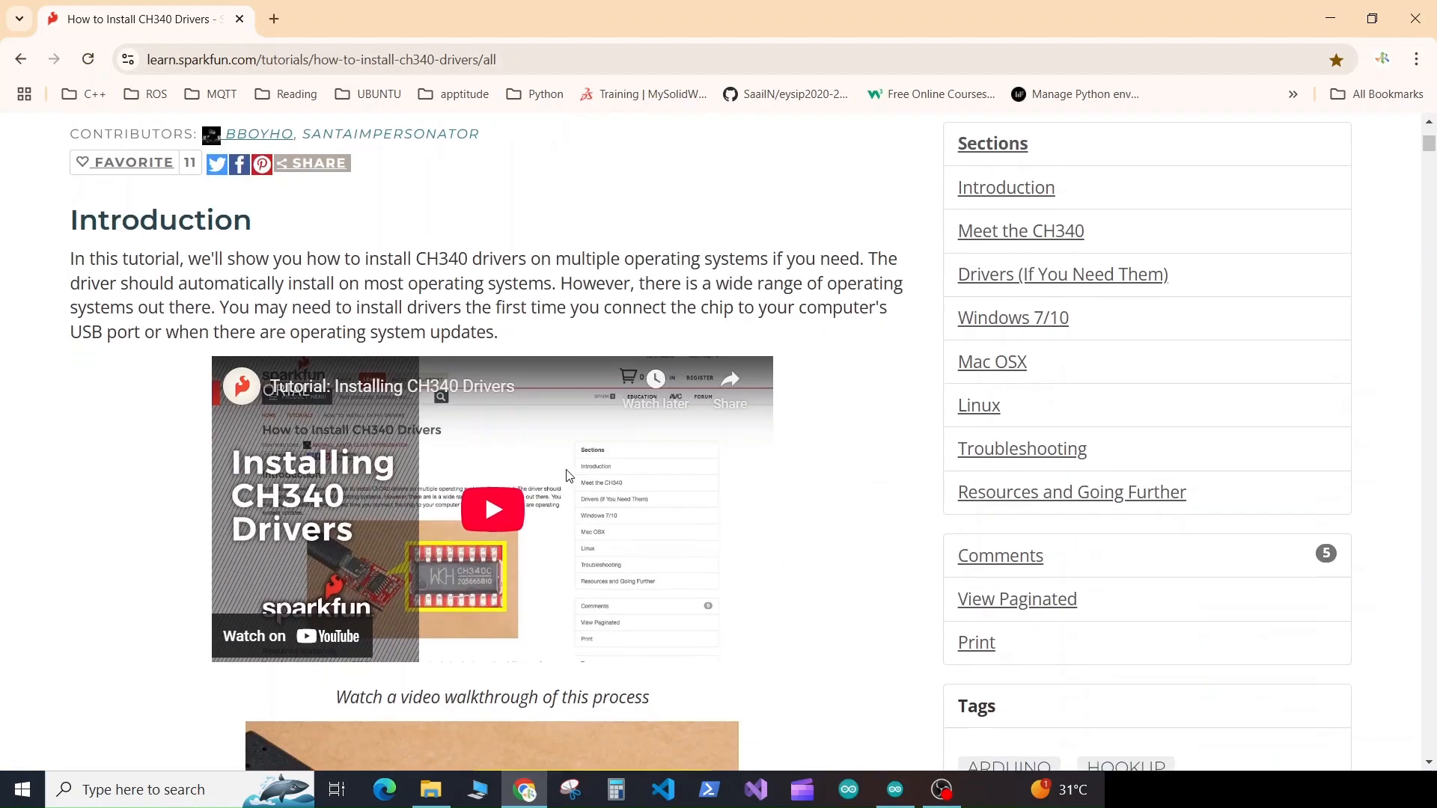
pyautogui.scroll(-5, 566, 476)
pyautogui.scroll(-5, 567, 475)
pyautogui.scroll(-5, 566, 475)
pyautogui.scroll(-5, 566, 469)
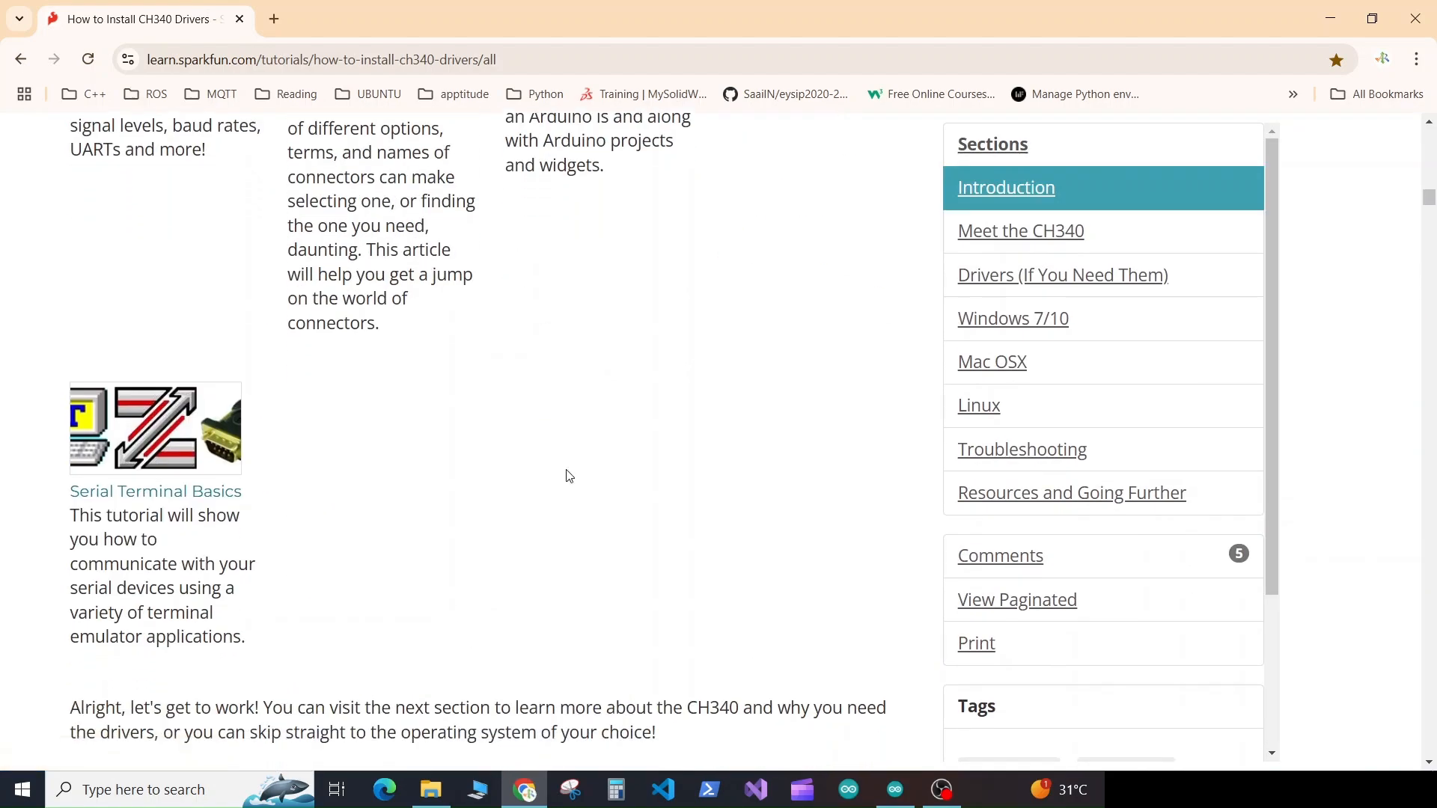
pyautogui.scroll(-8, 566, 469)
pyautogui.scroll(-6, 566, 470)
pyautogui.scroll(-6, 565, 470)
pyautogui.scroll(-5, 565, 469)
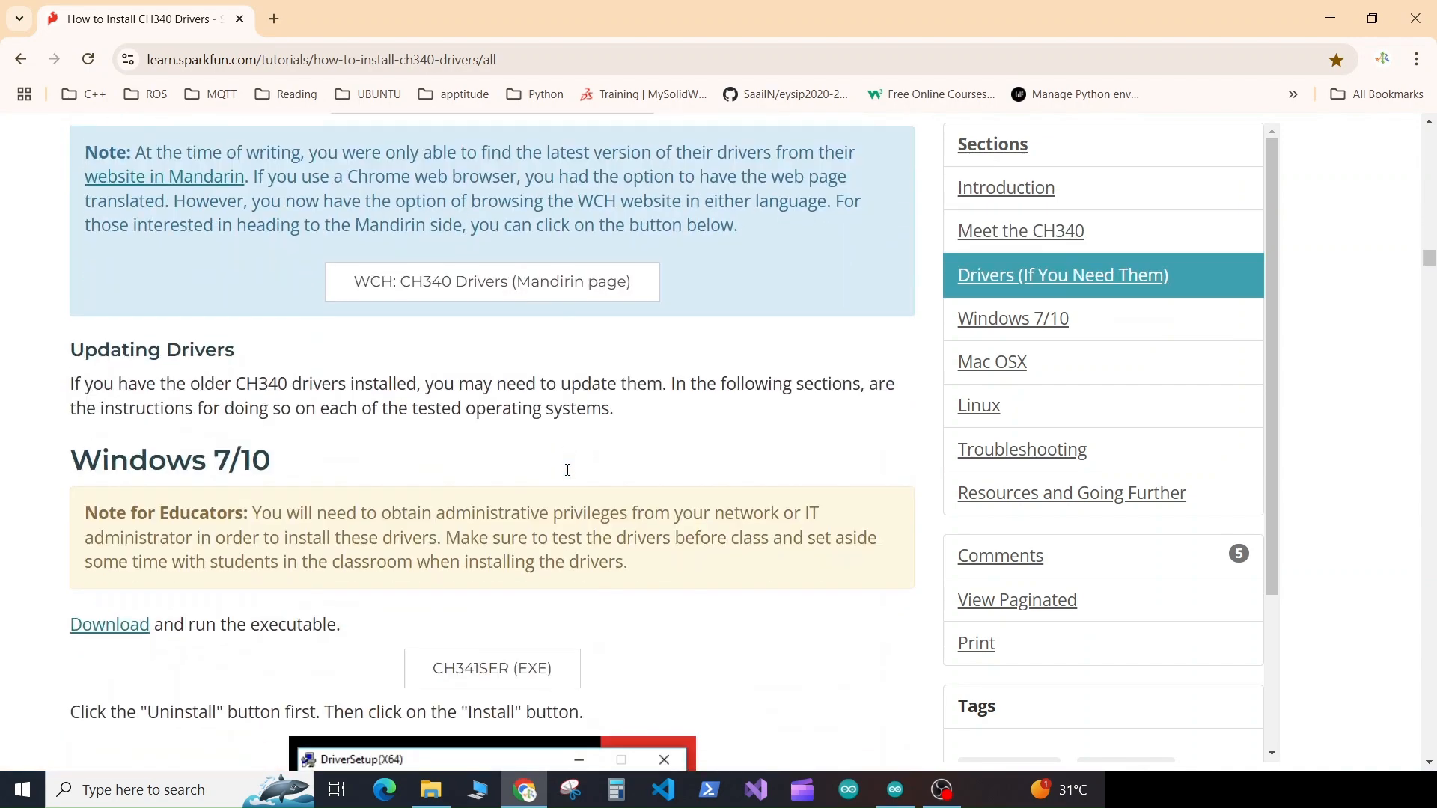
pyautogui.scroll(-3, 567, 470)
pyautogui.scroll(-2, 597, 449)
pyautogui.scroll(-1, 662, 411)
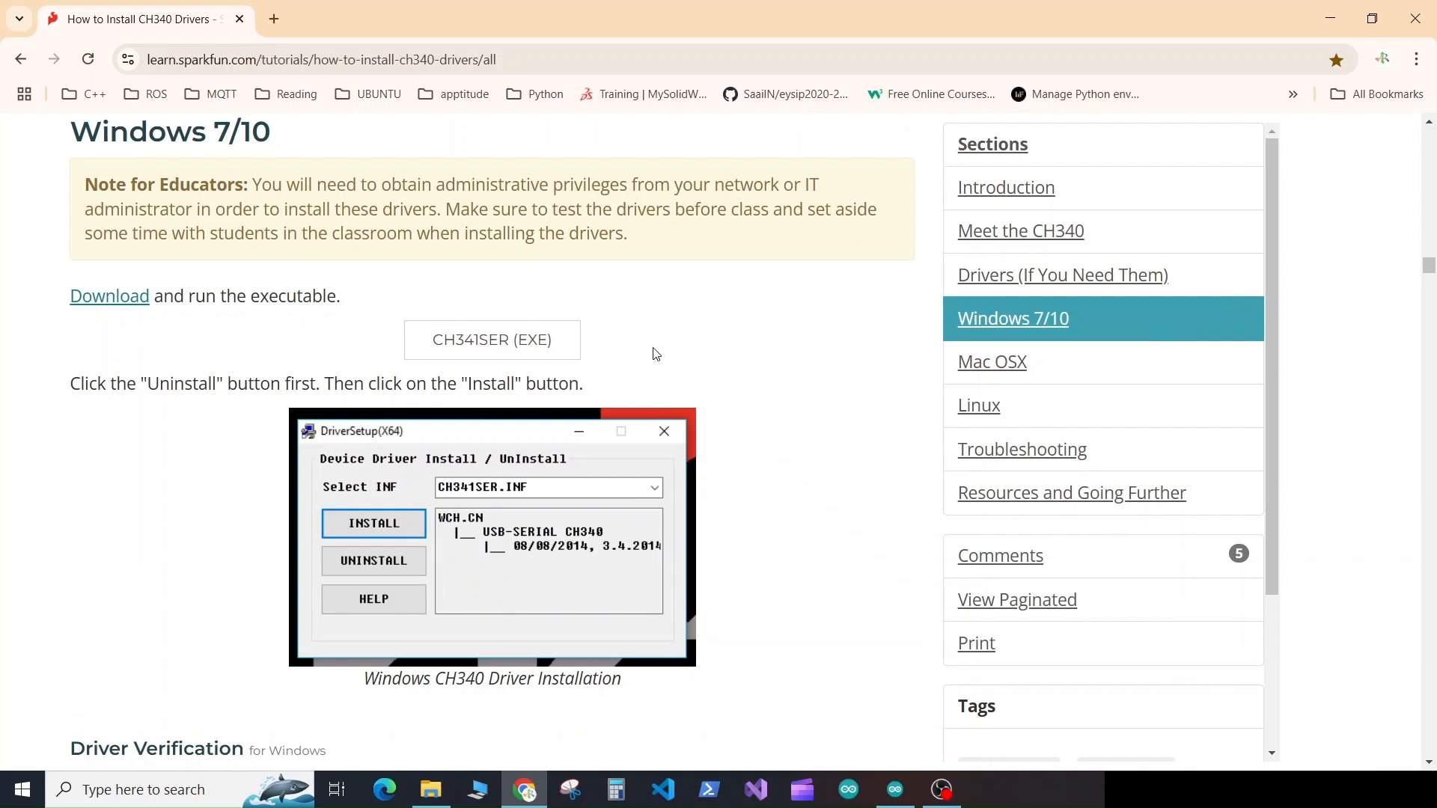
# Step: Download CH341SER.EXE into Downloads and show that folder in File Explorer
pyautogui.click(534, 342)
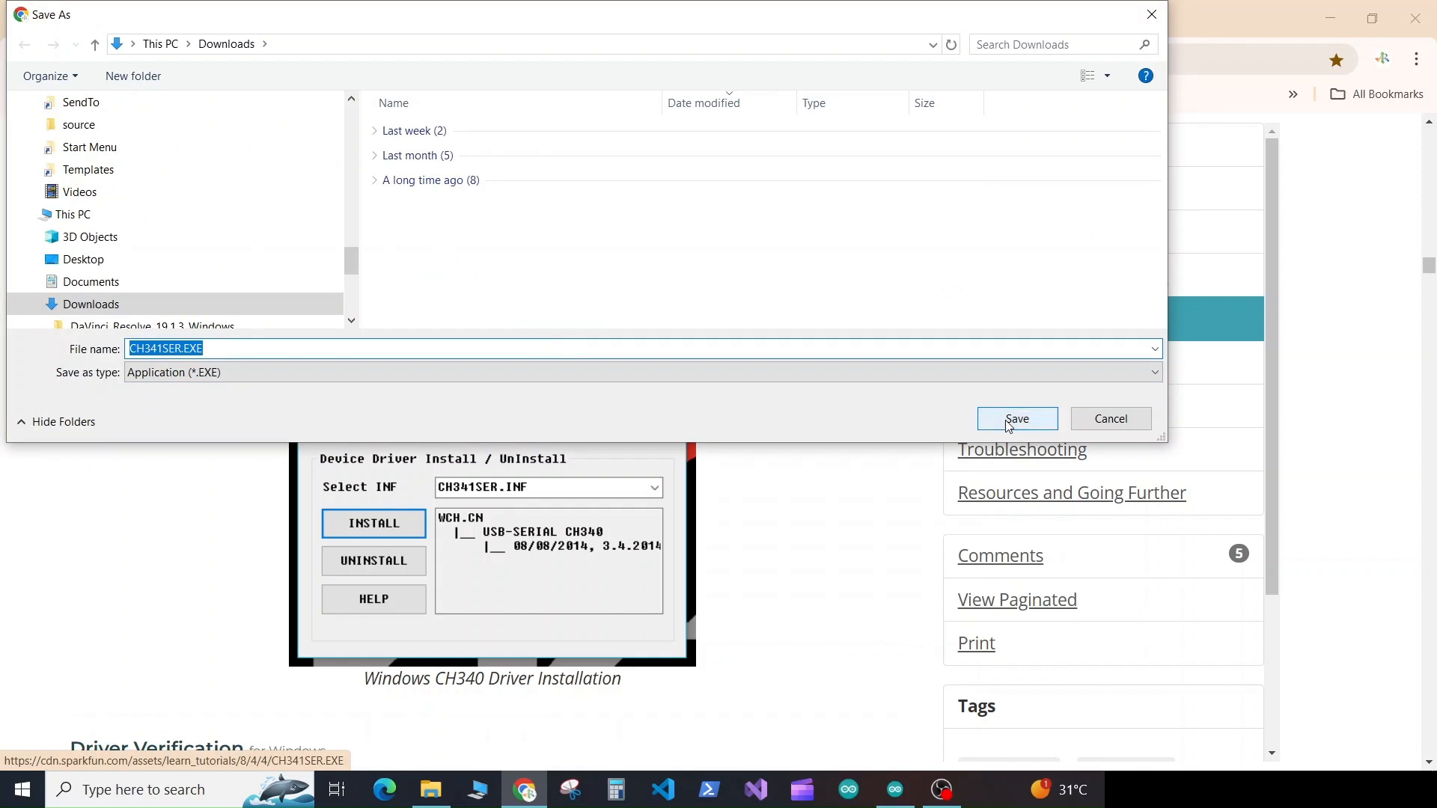
pyautogui.click(1016, 419)
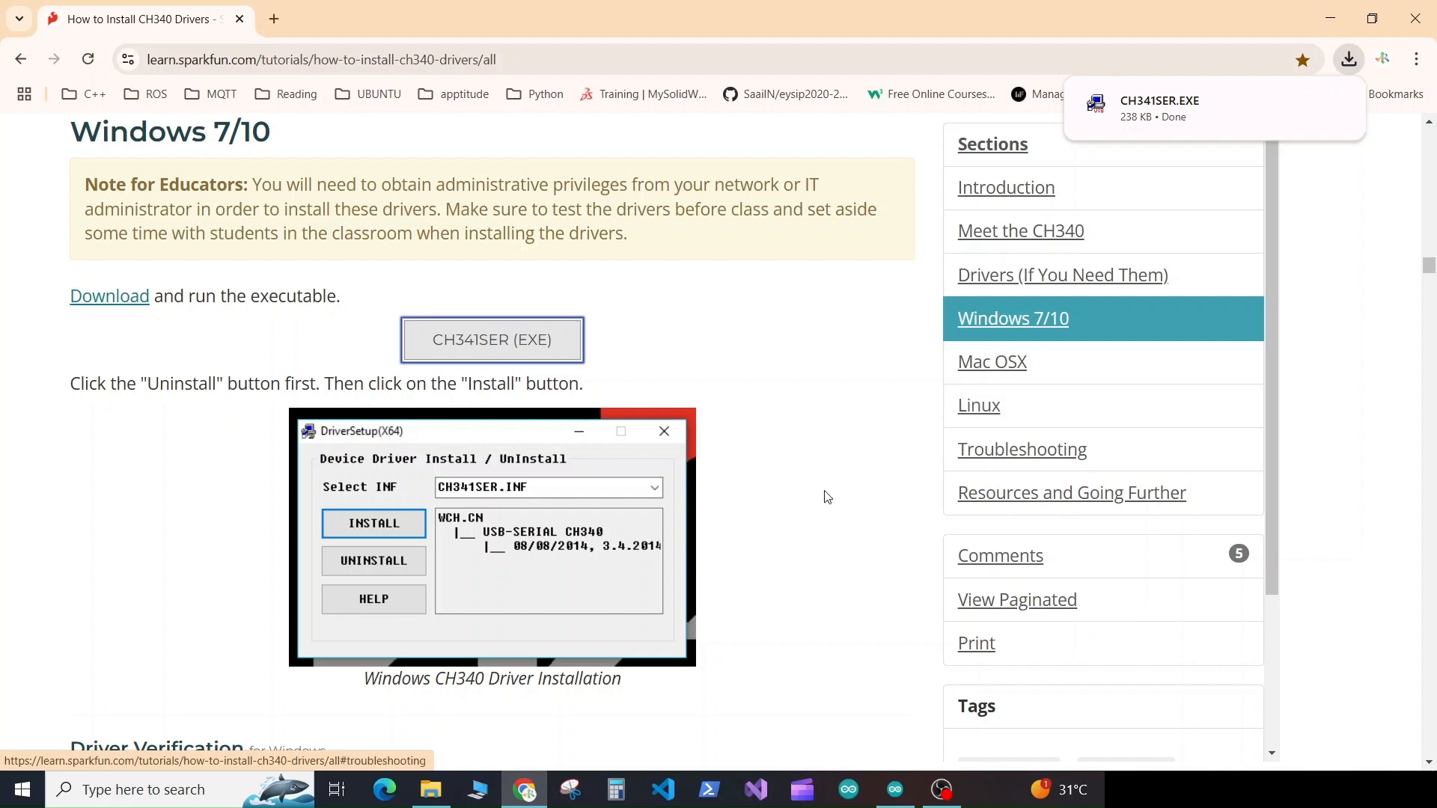
pyautogui.click(431, 789)
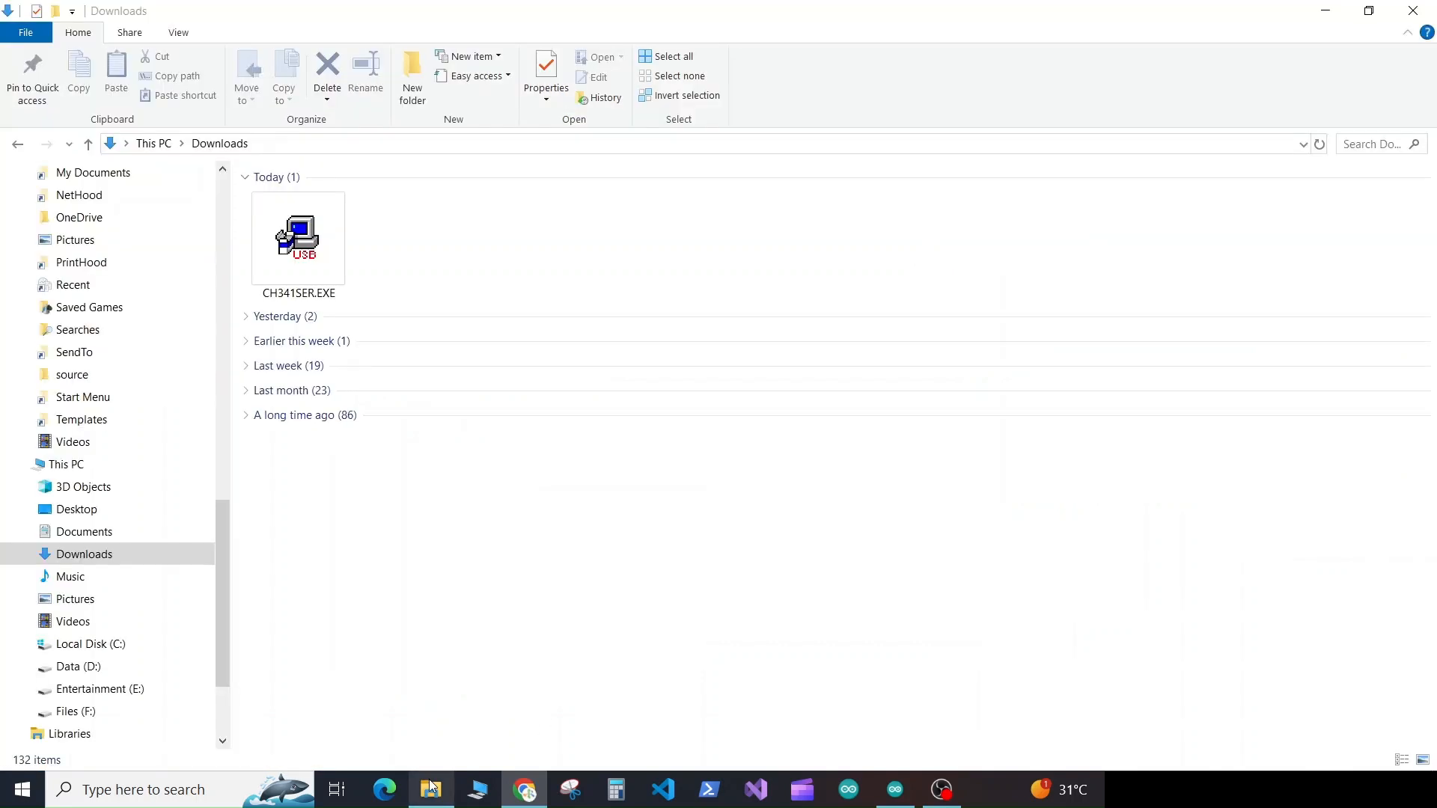
# Step: Run CH341SER.EXE, install the CH341SER.INF driver, confirm success and close DriverSetup
pyautogui.doubleClick(319, 257)
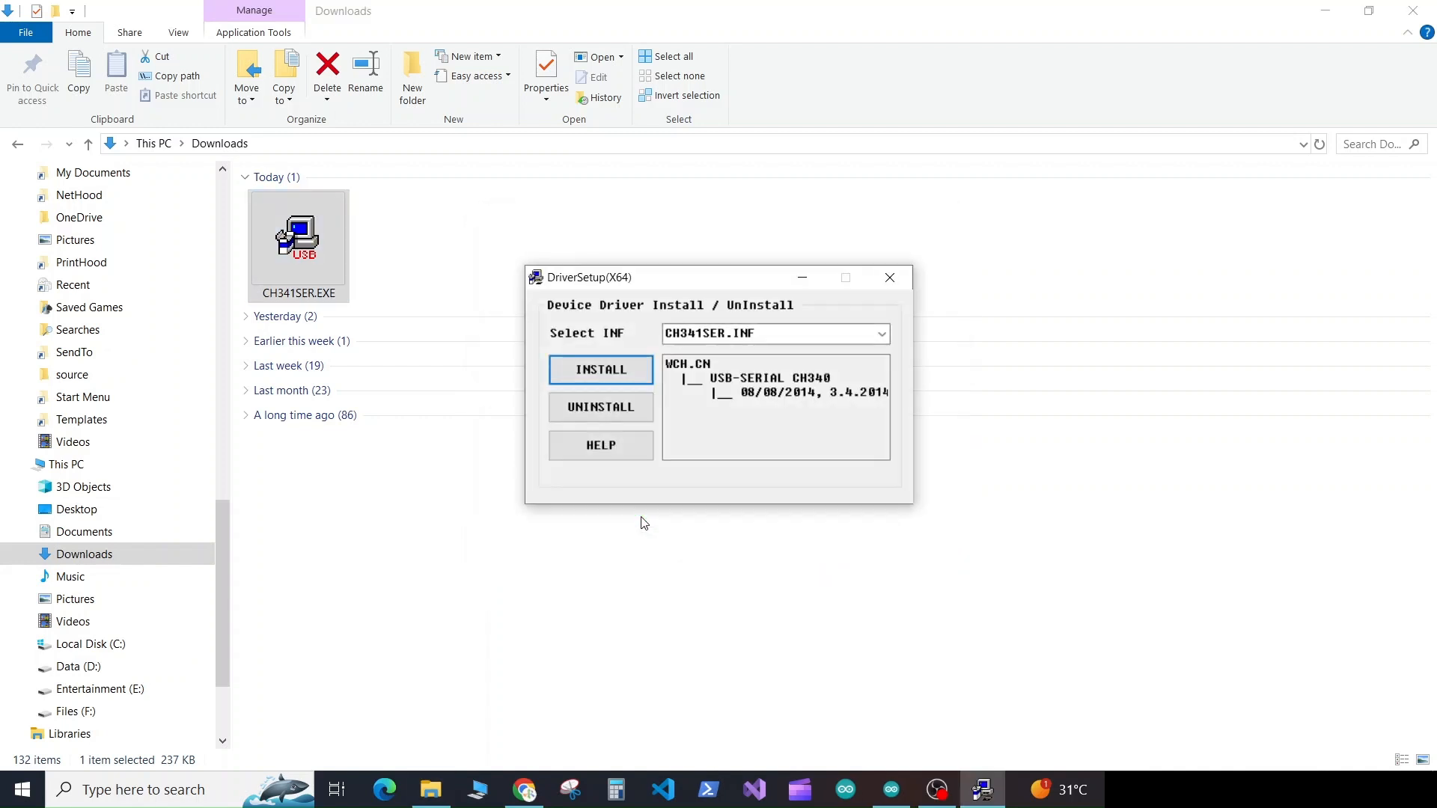
pyautogui.click(881, 334)
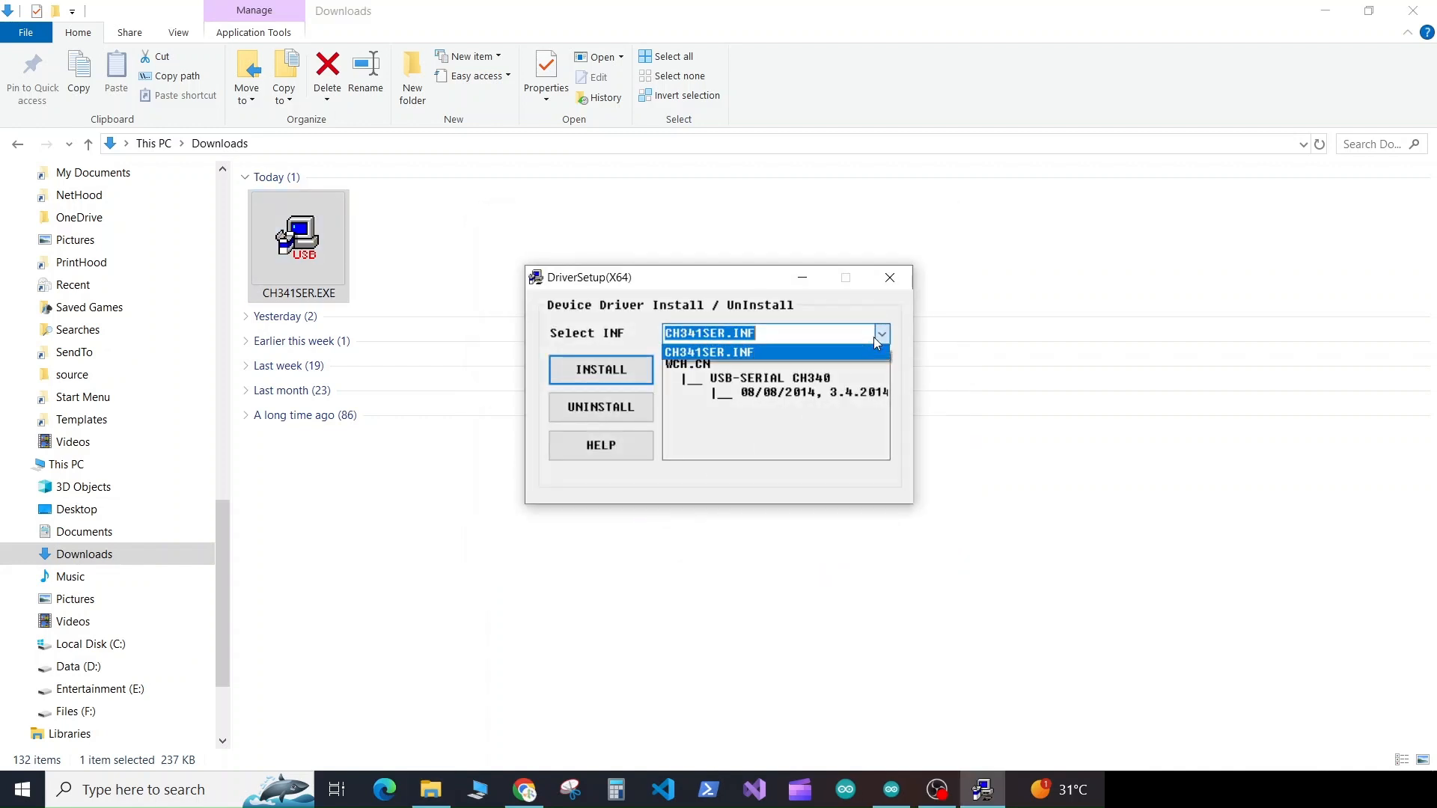
pyautogui.click(764, 350)
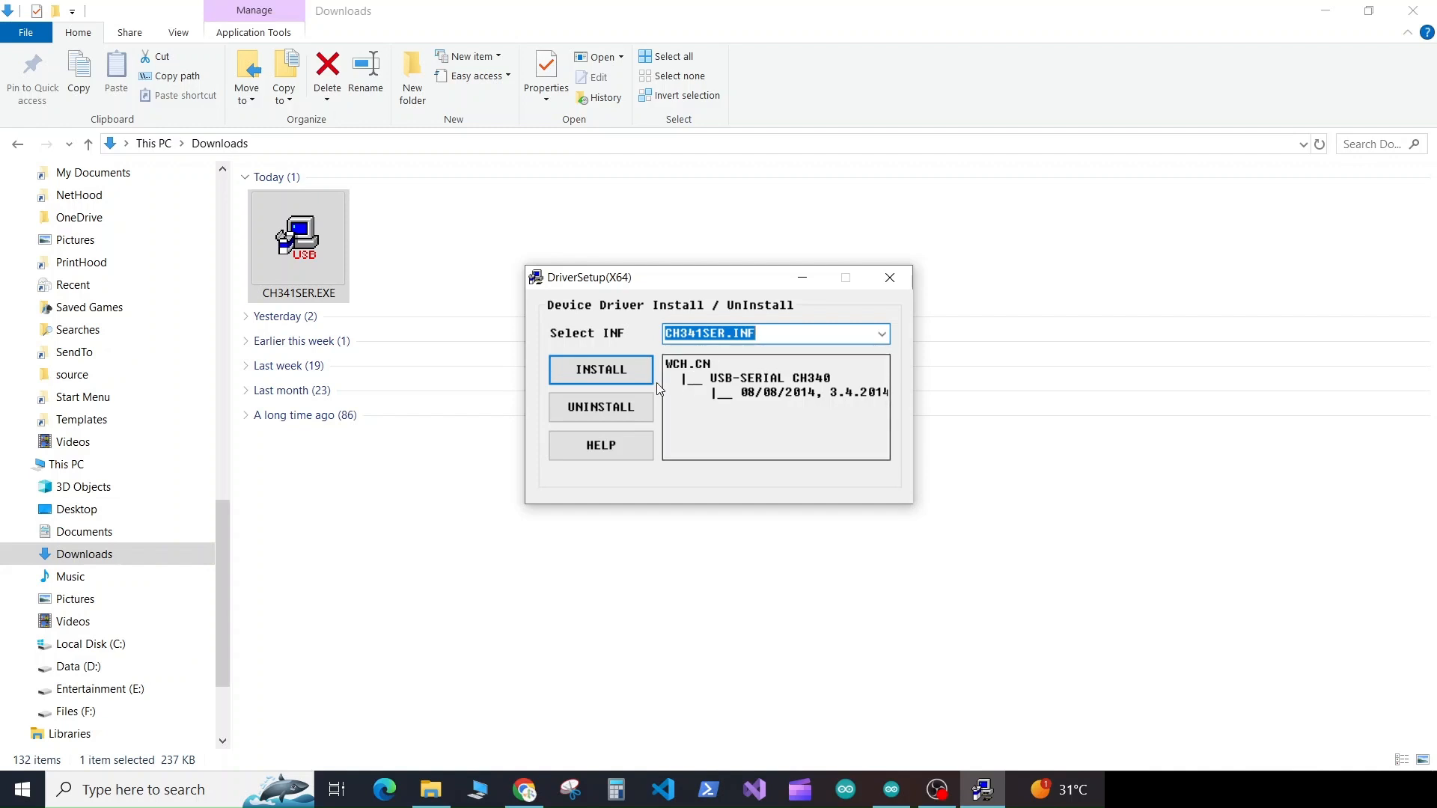
pyautogui.click(629, 370)
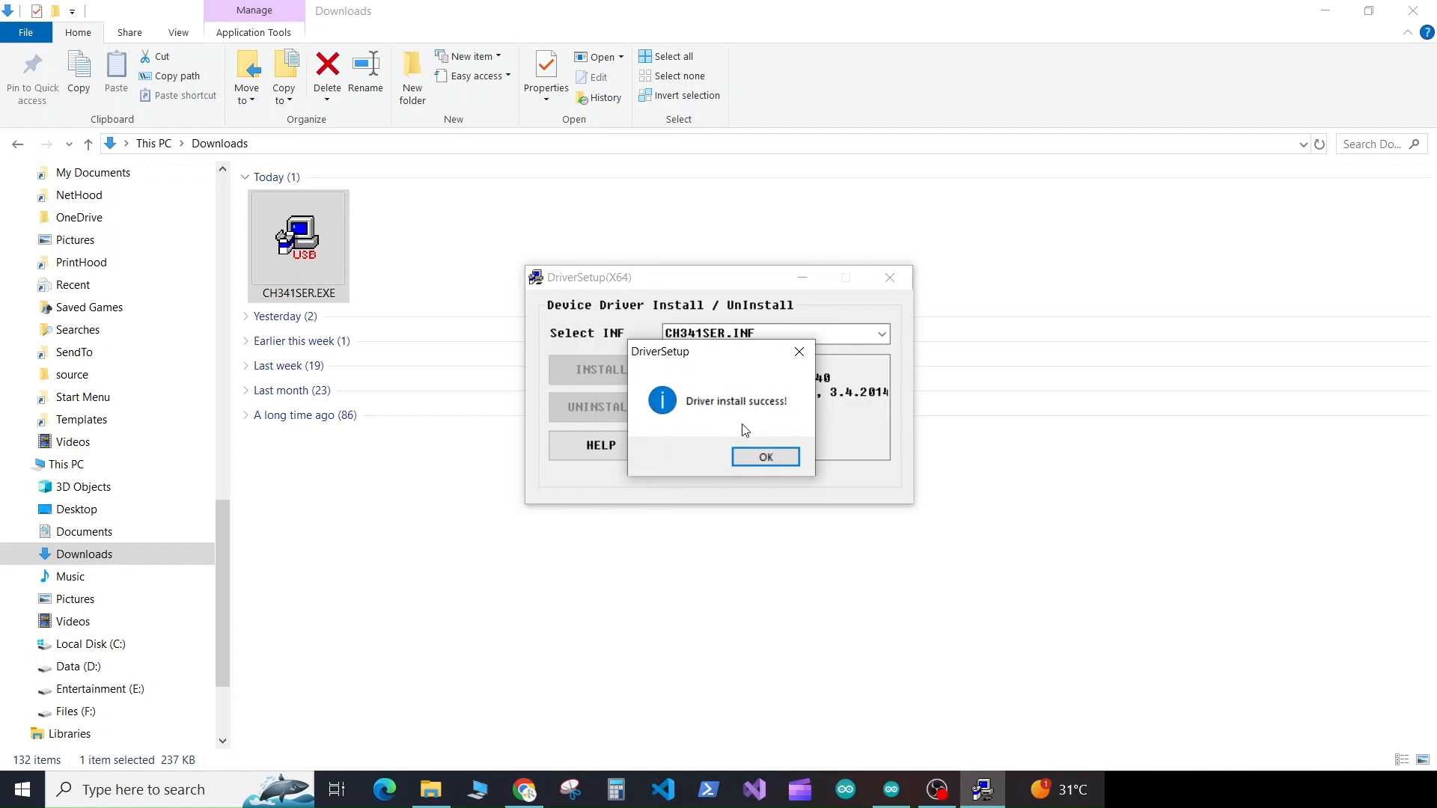
pyautogui.click(765, 458)
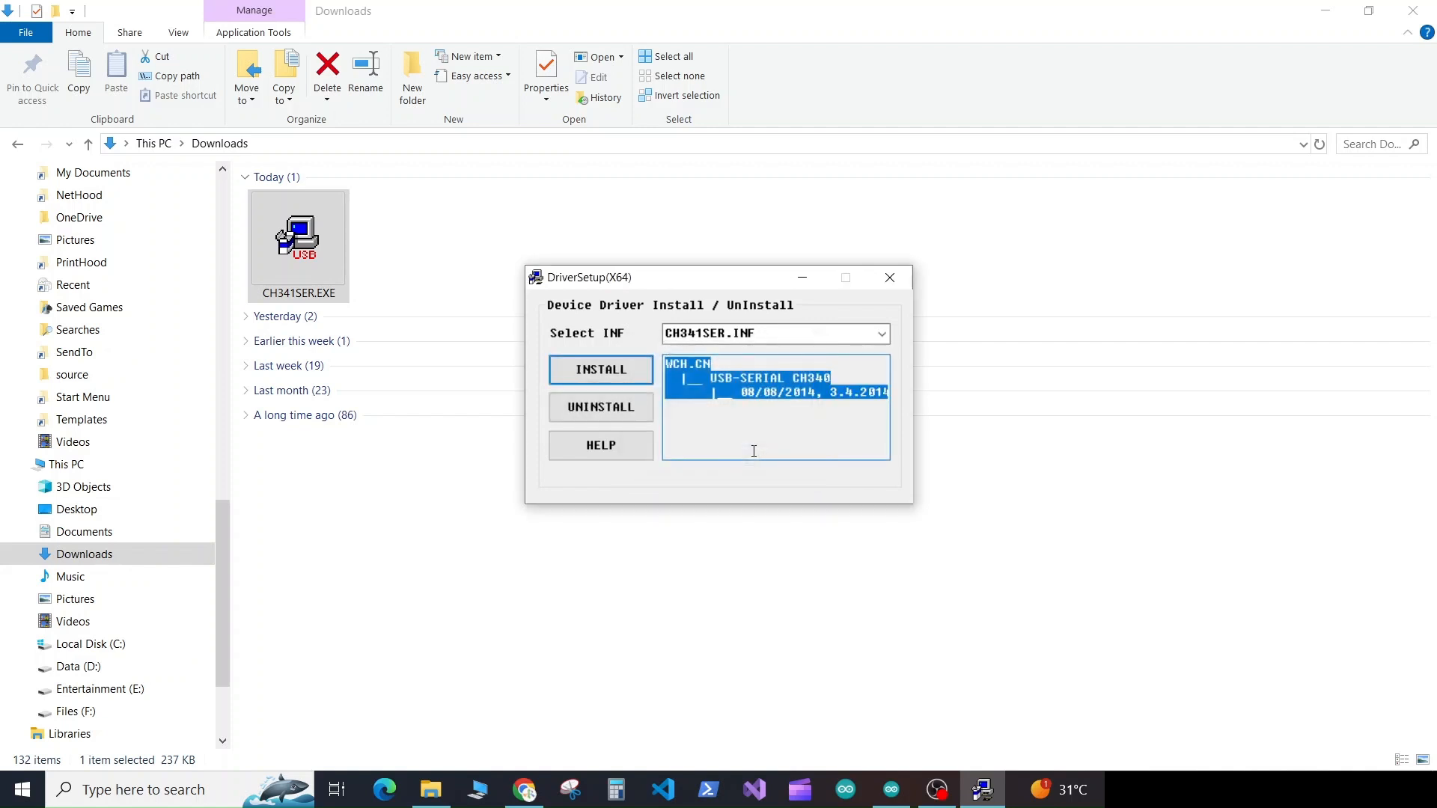
pyautogui.click(889, 278)
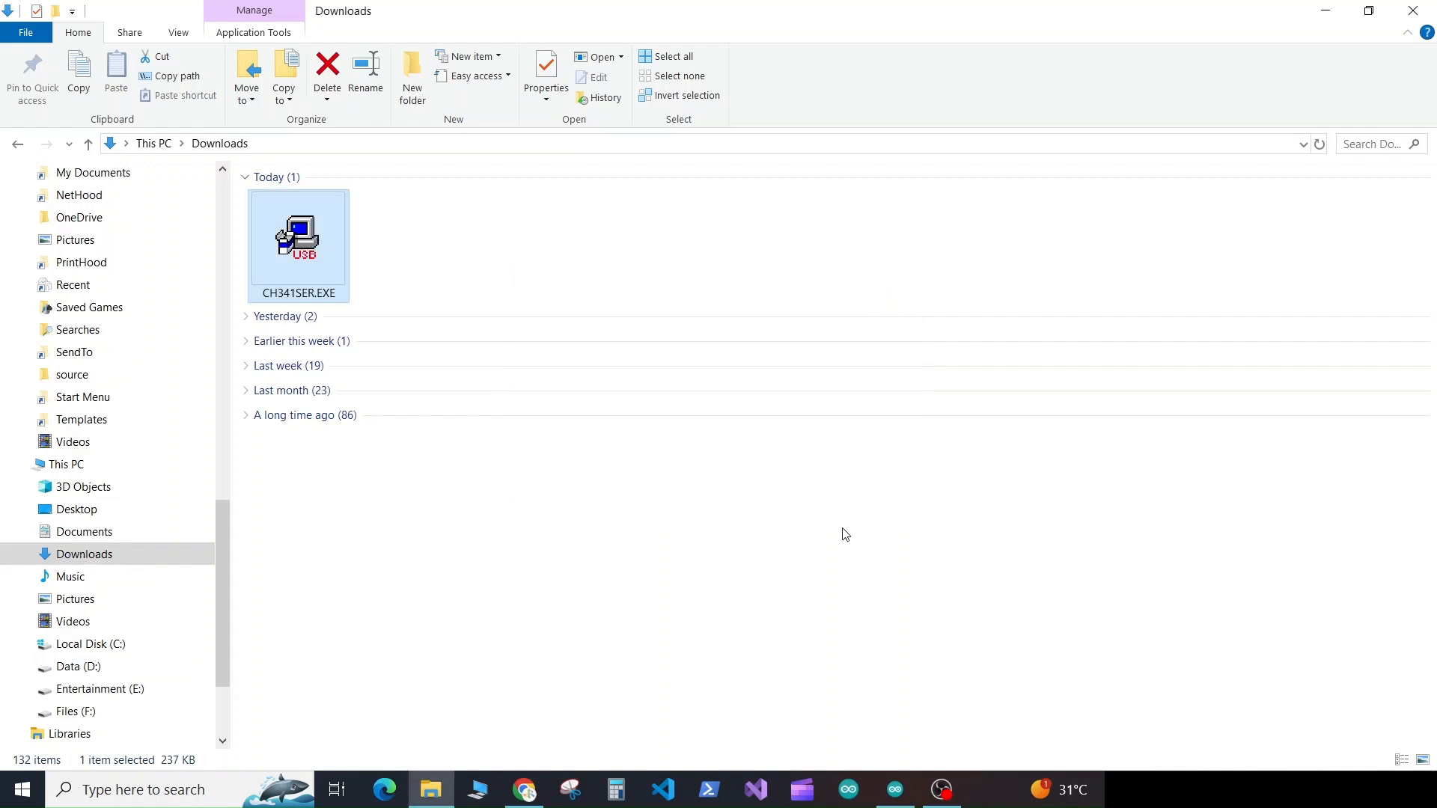
# Step: Back in the Arduino sketch, select COM3 under Tools > Port as the Nano's upload port
pyautogui.click(895, 789)
pyautogui.click(747, 492)
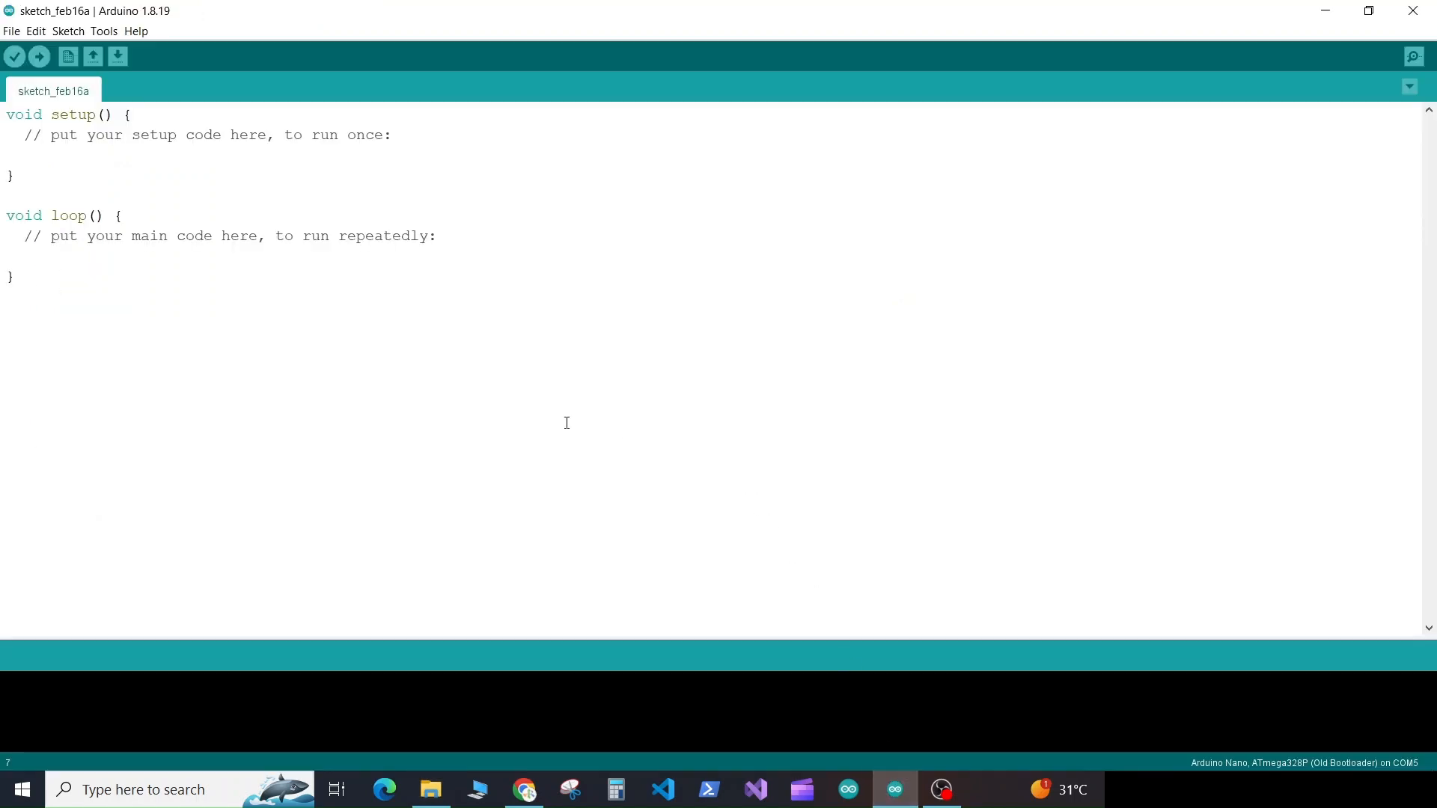
pyautogui.click(104, 31)
pyautogui.moveTo(249, 232)
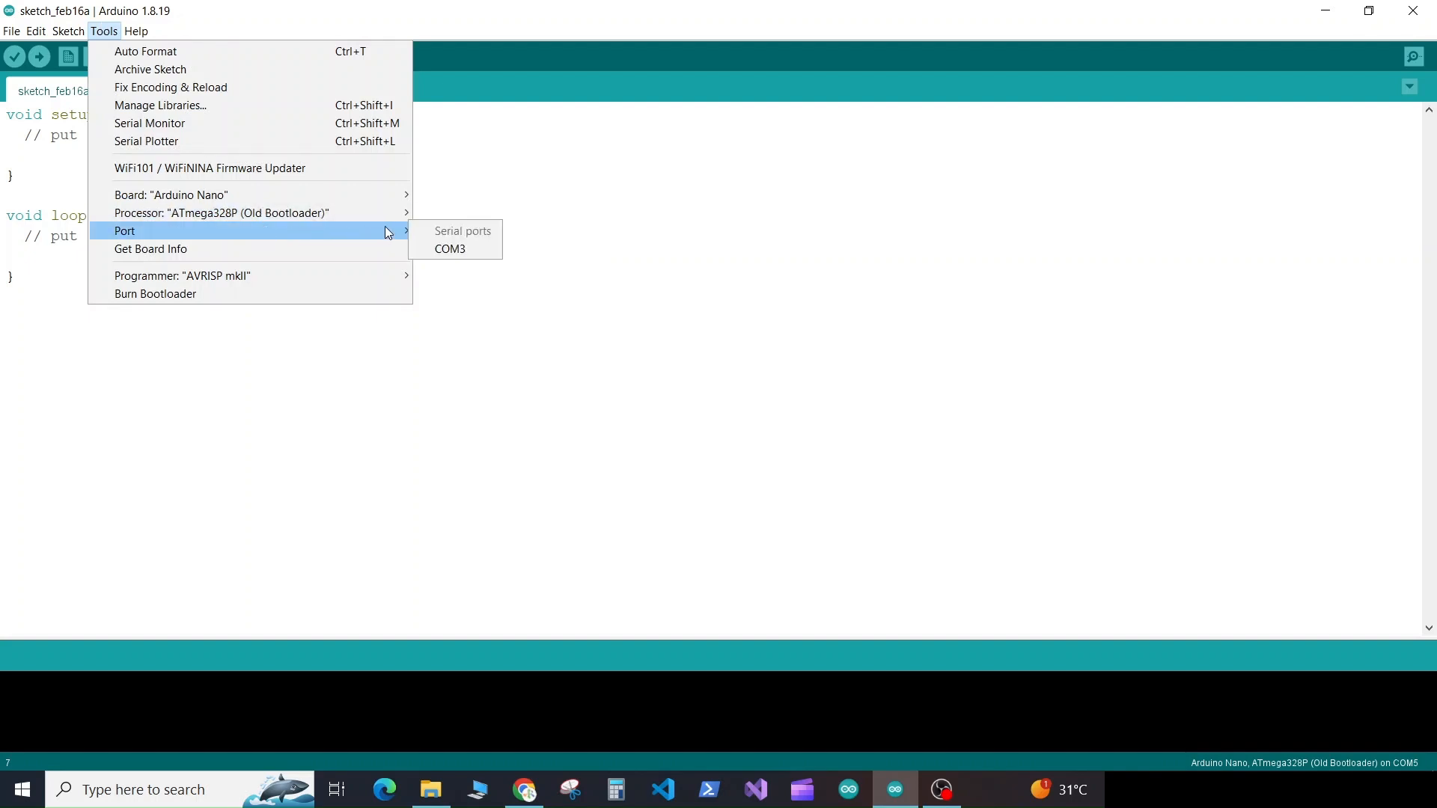
pyautogui.click(475, 248)
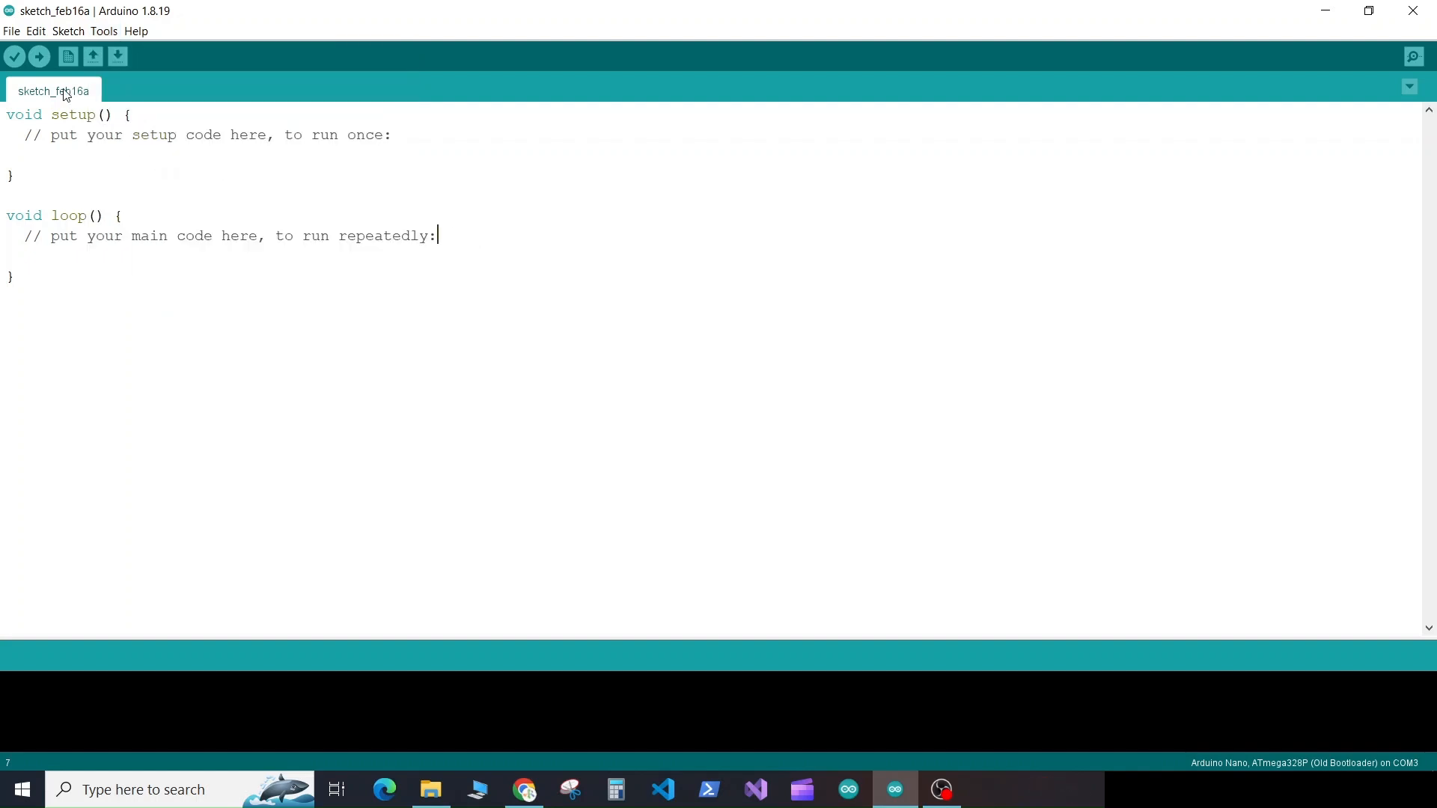
pyautogui.click(12, 31)
pyautogui.moveTo(51, 123)
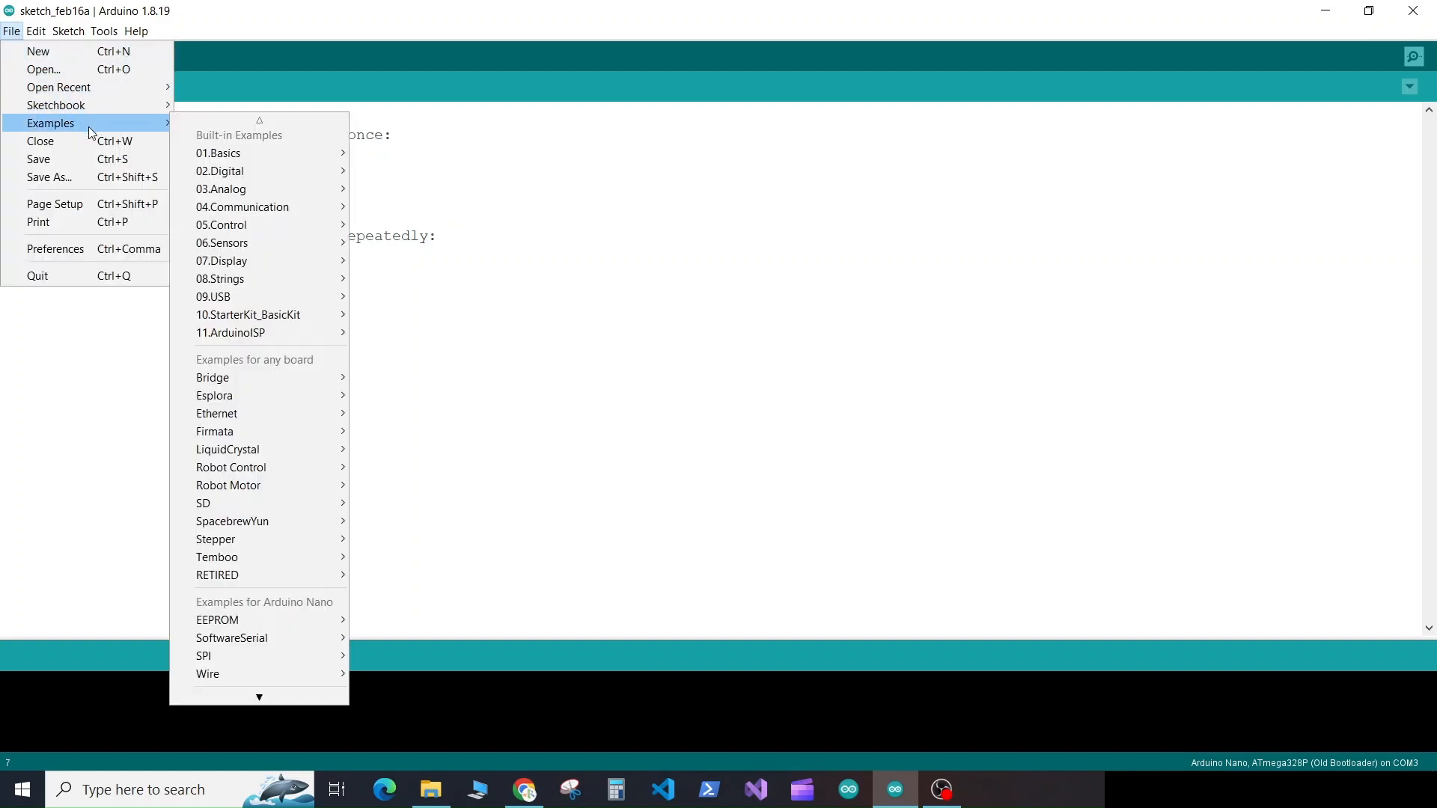
pyautogui.moveTo(218, 153)
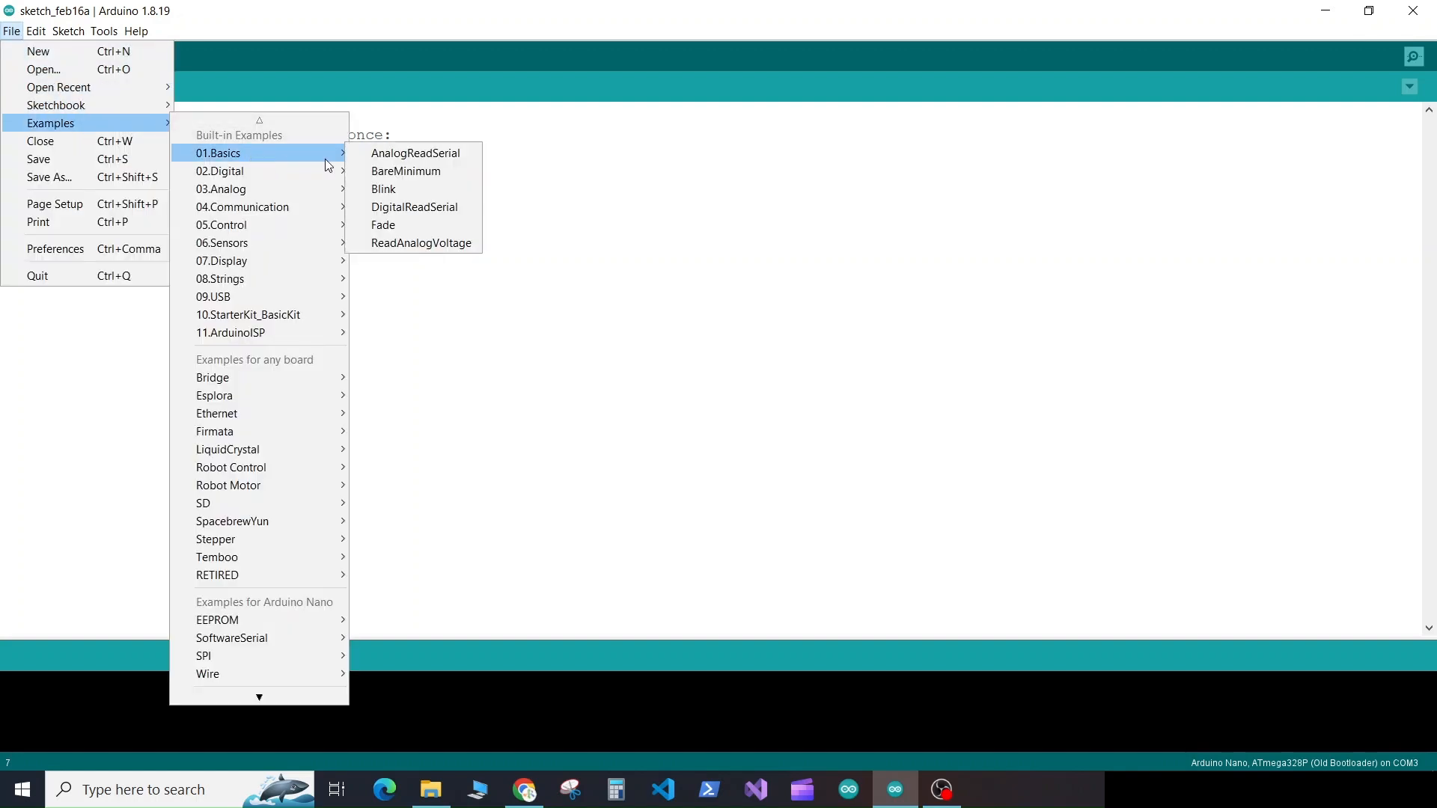
# Step: Load the 01.Basics Blink example maximized and upload it to the Nano on COM3
pyautogui.click(397, 188)
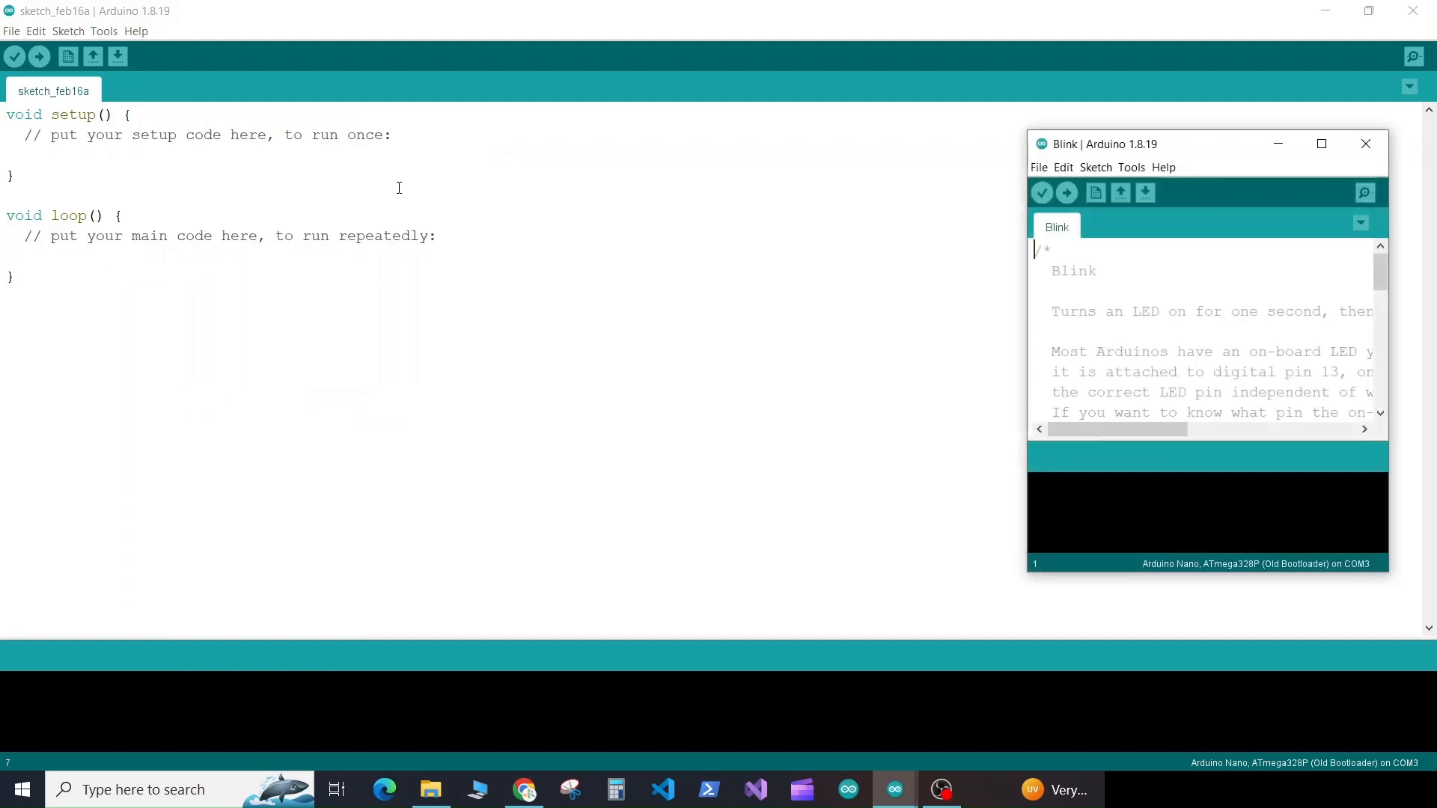
pyautogui.click(1321, 144)
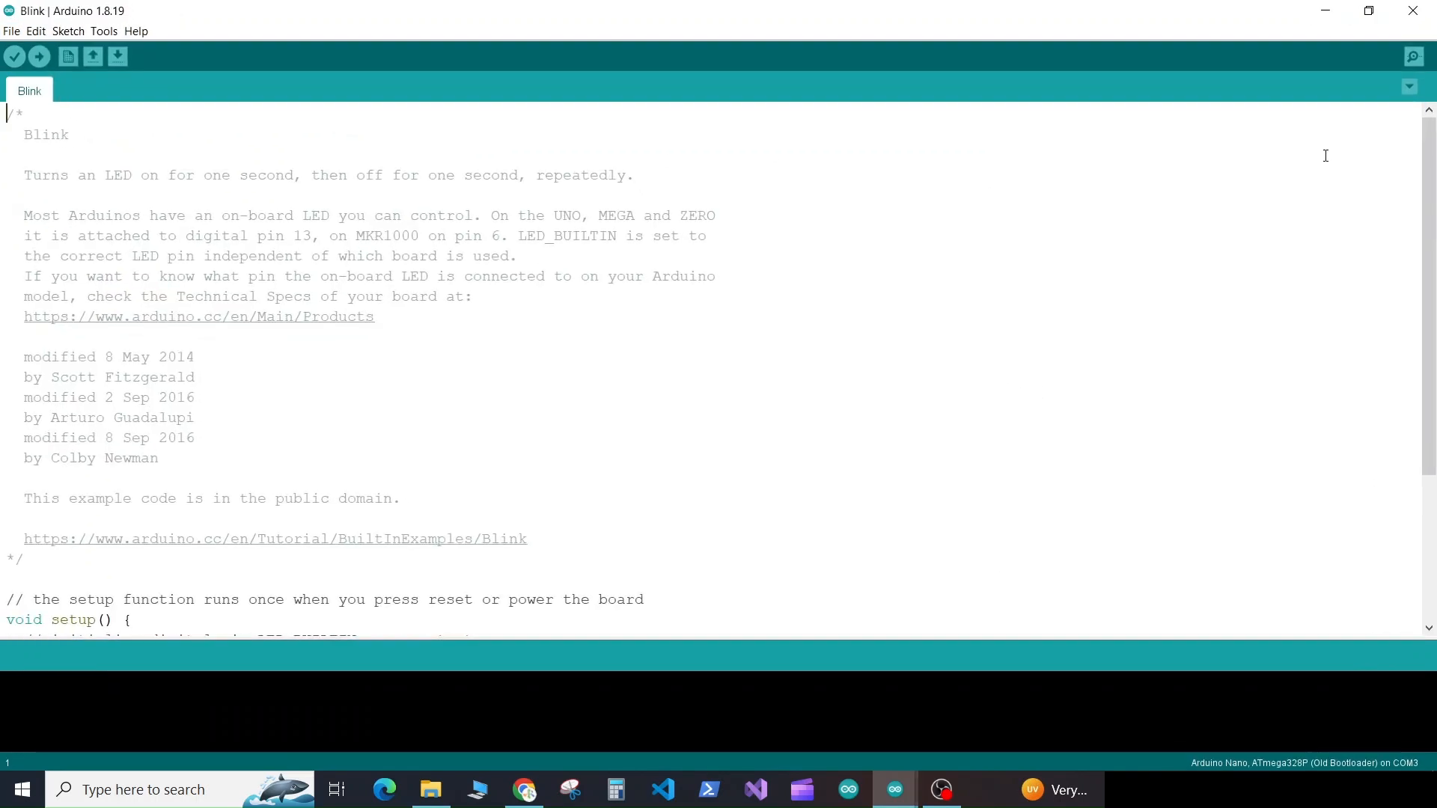
pyautogui.click(39, 57)
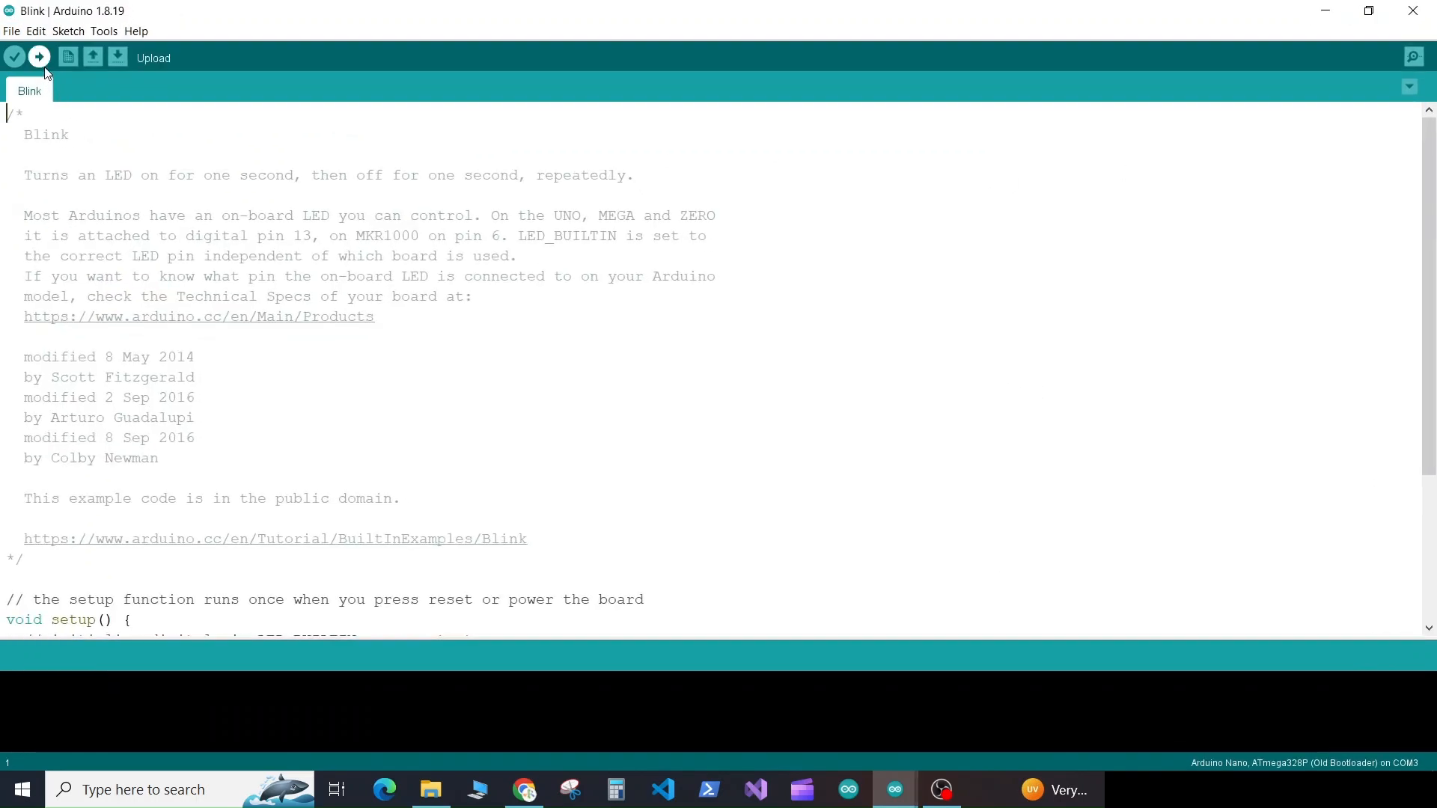